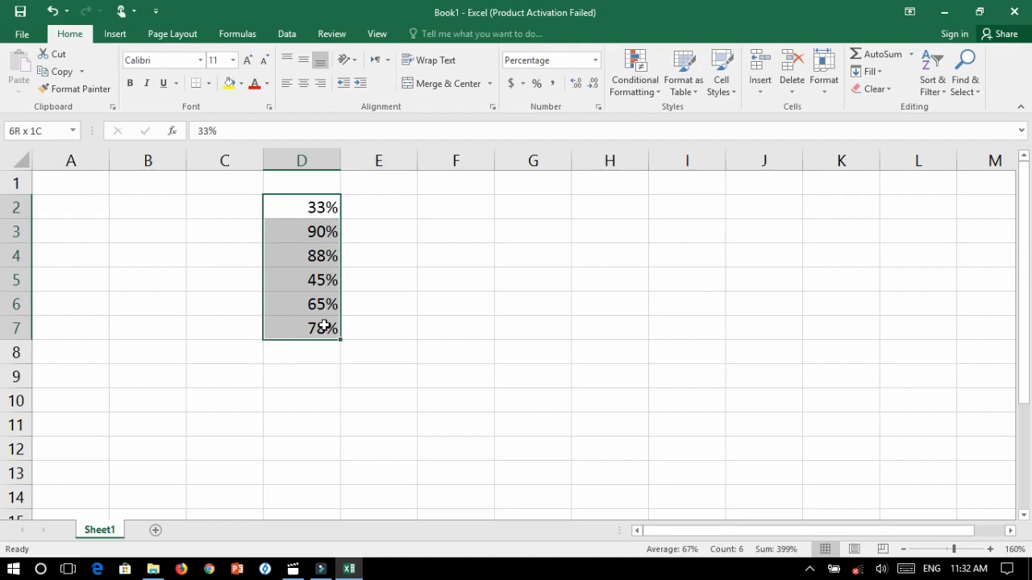
# Enter the formula =RANK(D2,D2:D7) in cell E2 to rank the first percentage against the list
pyautogui.click(396, 231)
pyautogui.moveTo(322, 201); pyautogui.dragTo(330, 329)
pyautogui.click(397, 204)
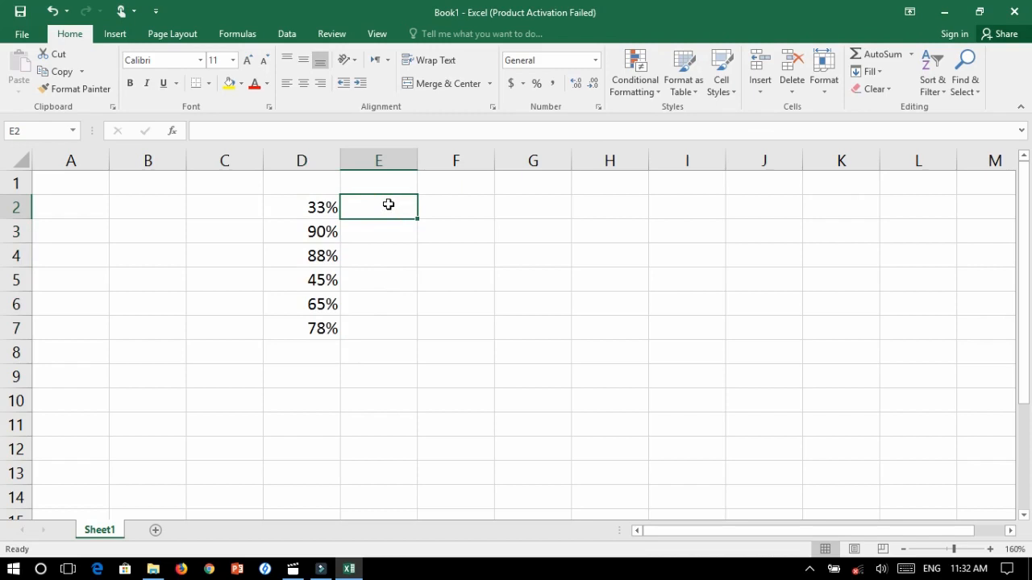
pyautogui.write('=')
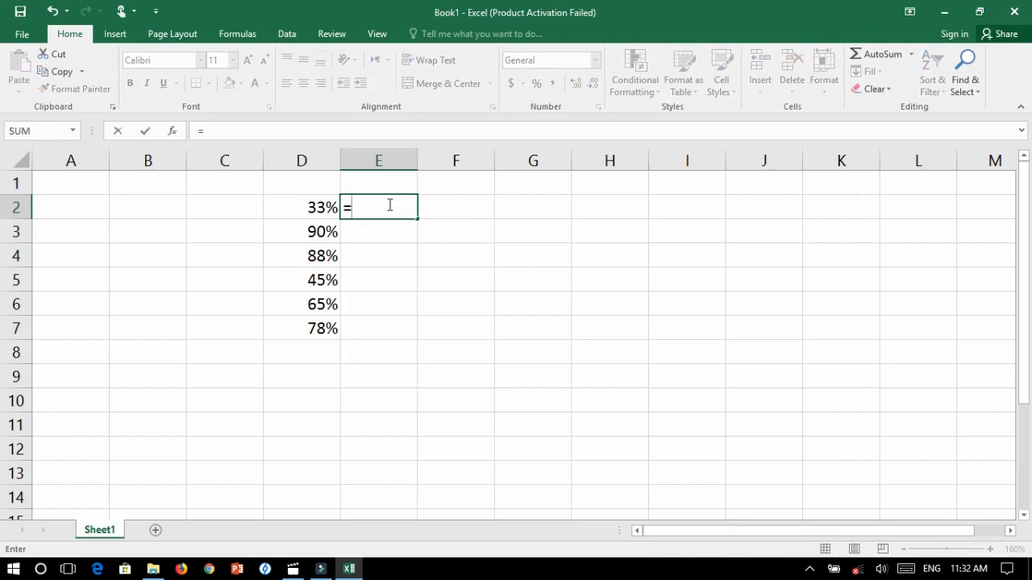
pyautogui.write('rand')
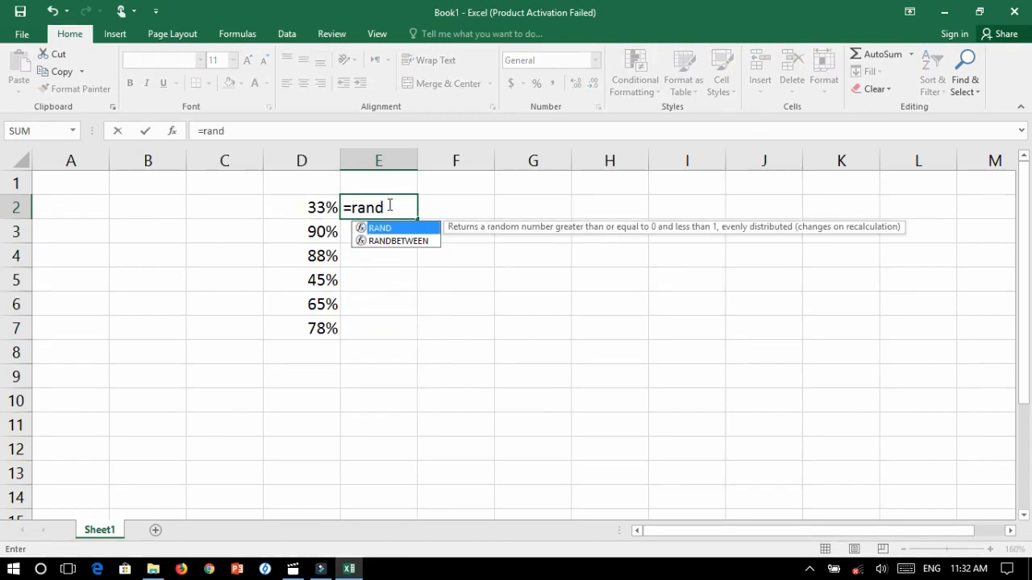
pyautogui.press('BackSpace')
pyautogui.write('k')
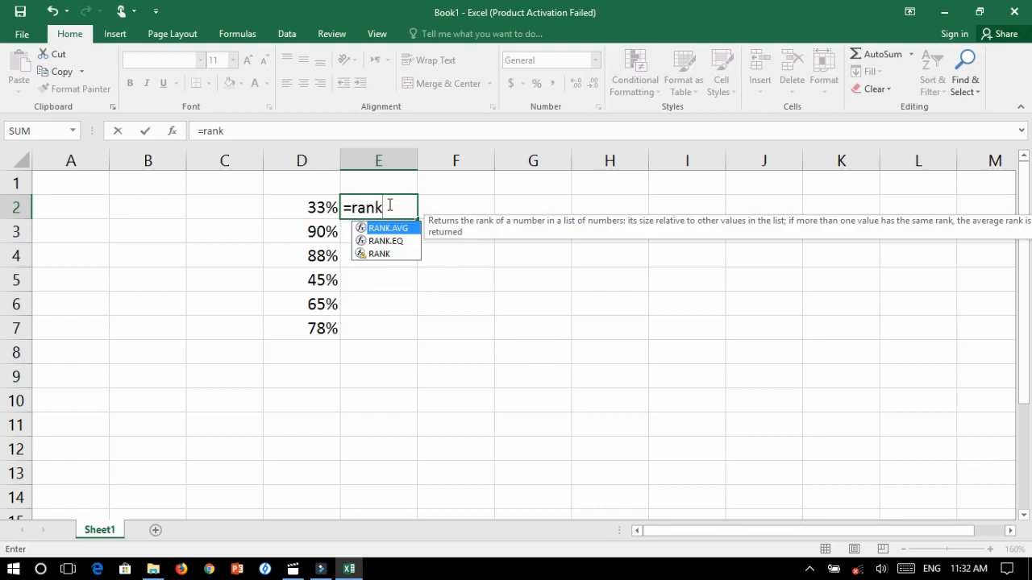
pyautogui.write('(')
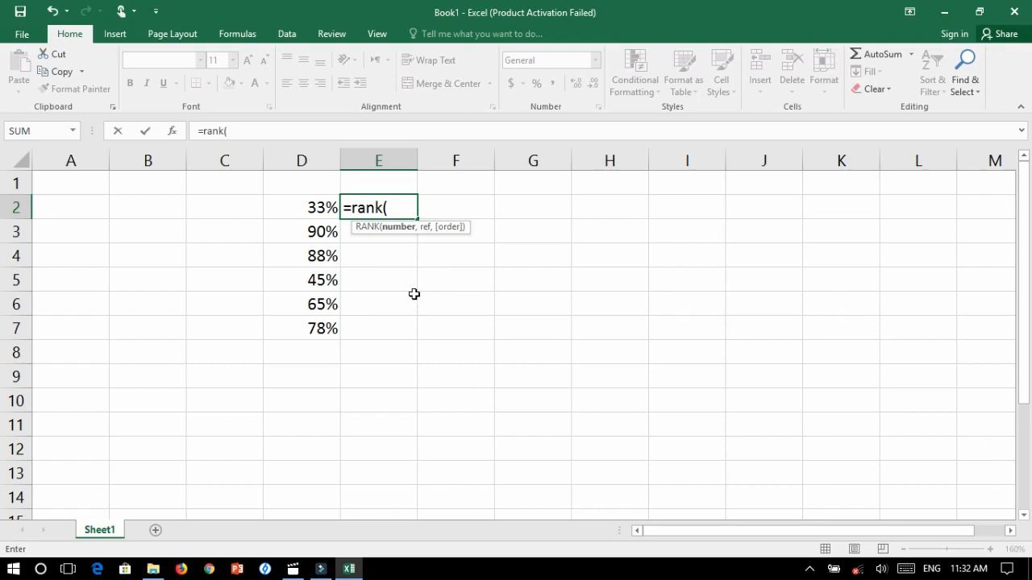
pyautogui.click(302, 206)
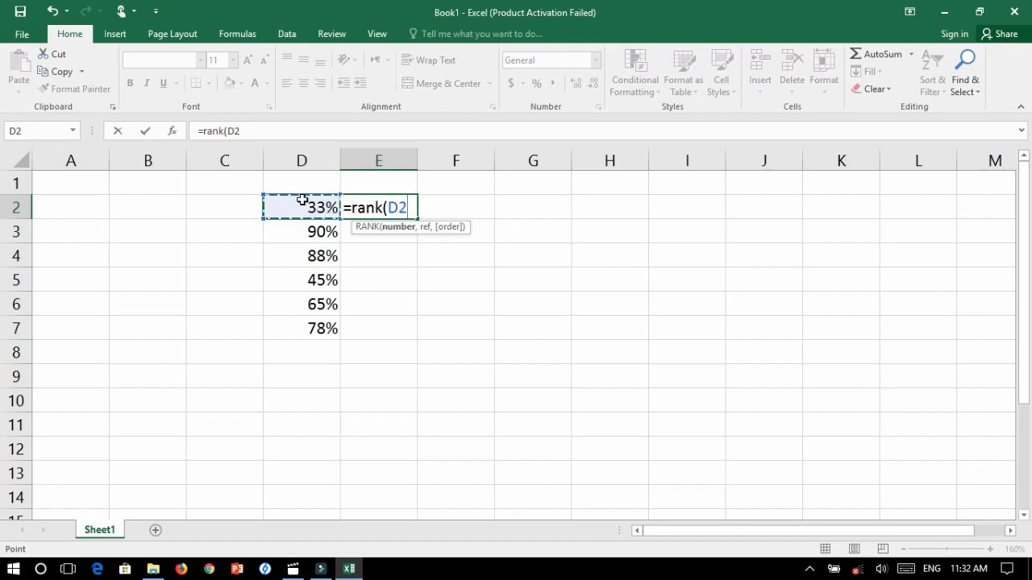
pyautogui.write(',')
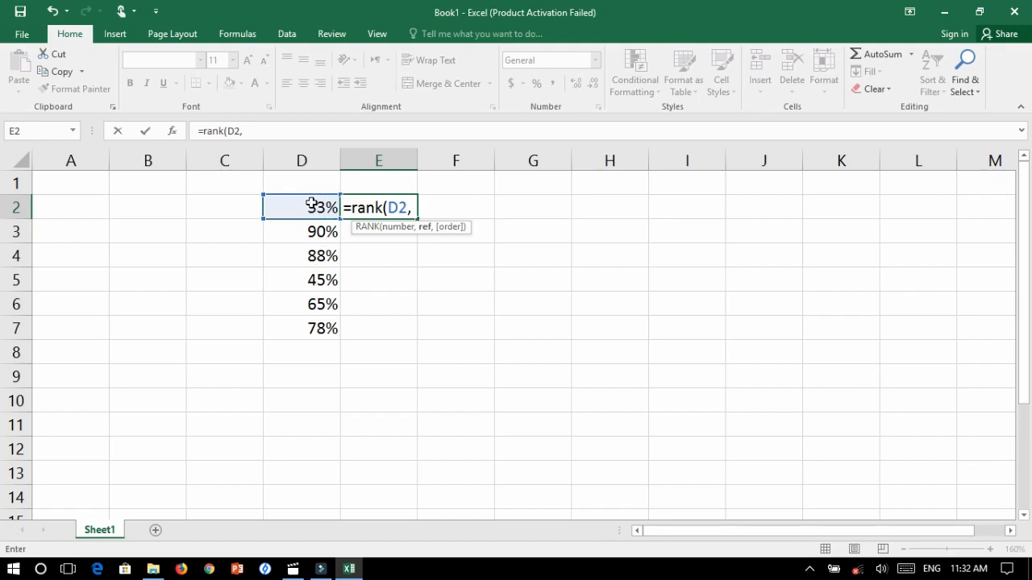
pyautogui.click(311, 205)
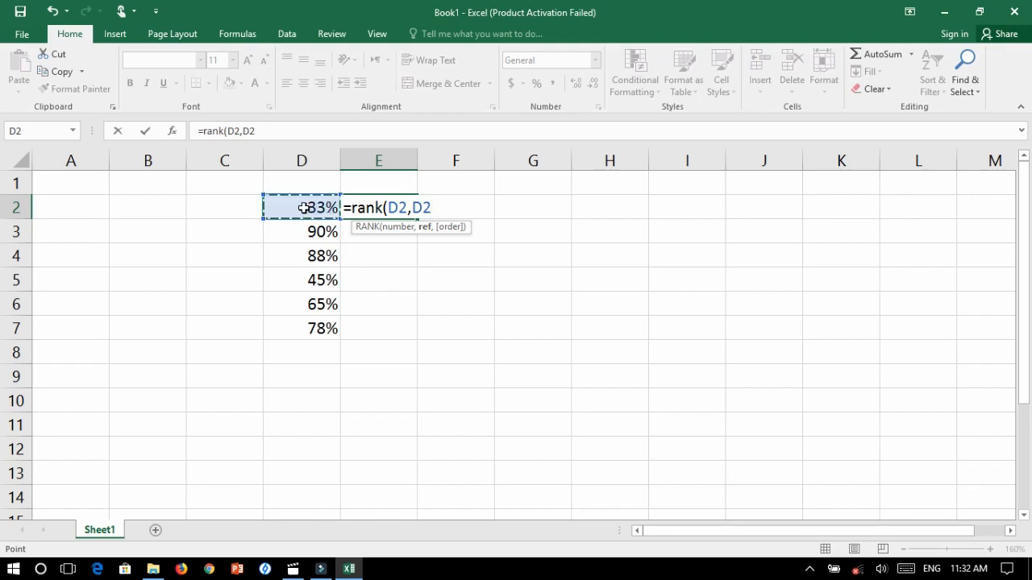
pyautogui.moveTo(304, 214); pyautogui.dragTo(312, 327)
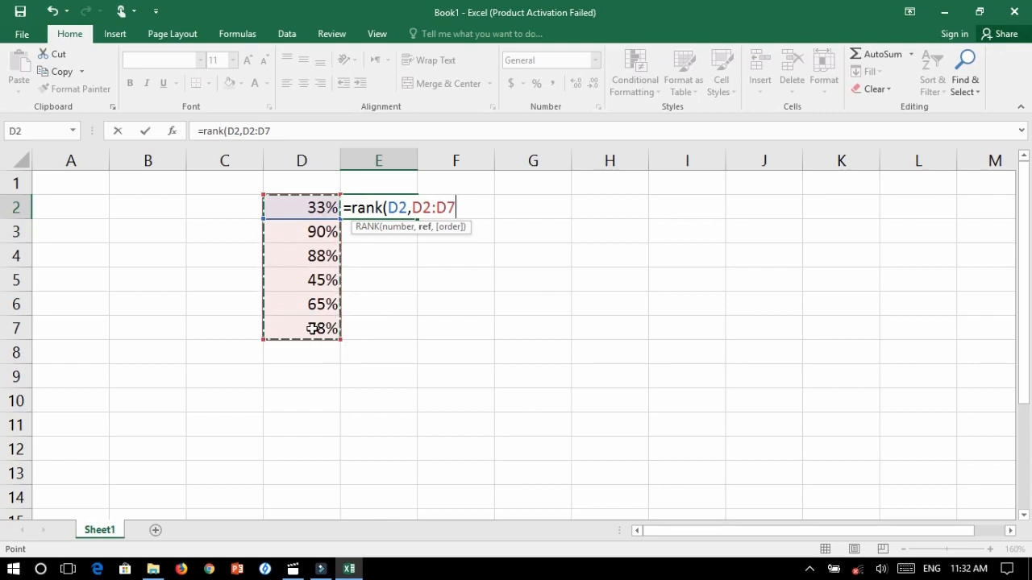
pyautogui.write(')')
pyautogui.press('Return')
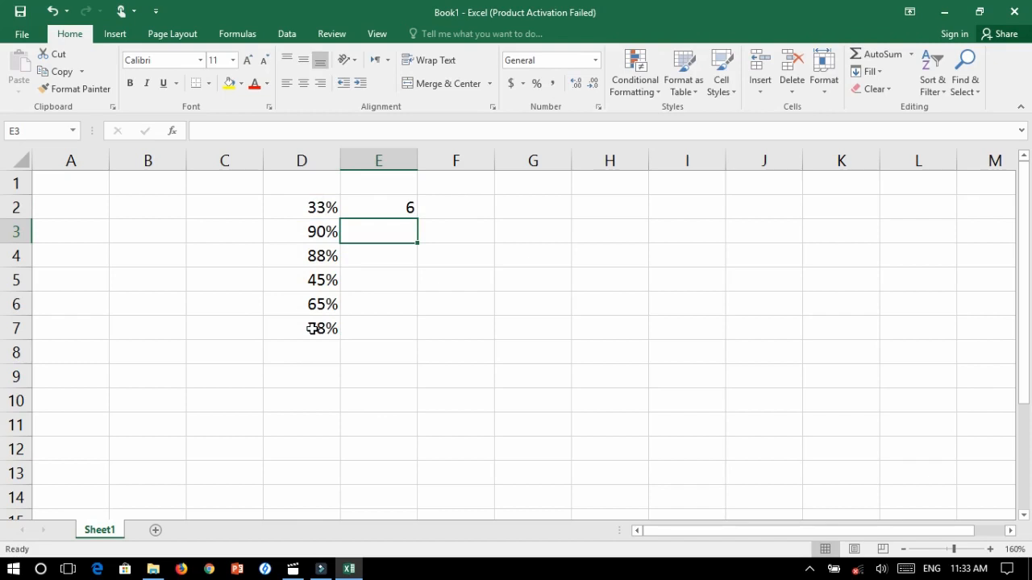
# Try filling the rank formula from E2 down through E7, and undo the fill
pyautogui.moveTo(382, 208); pyautogui.dragTo(383, 322)
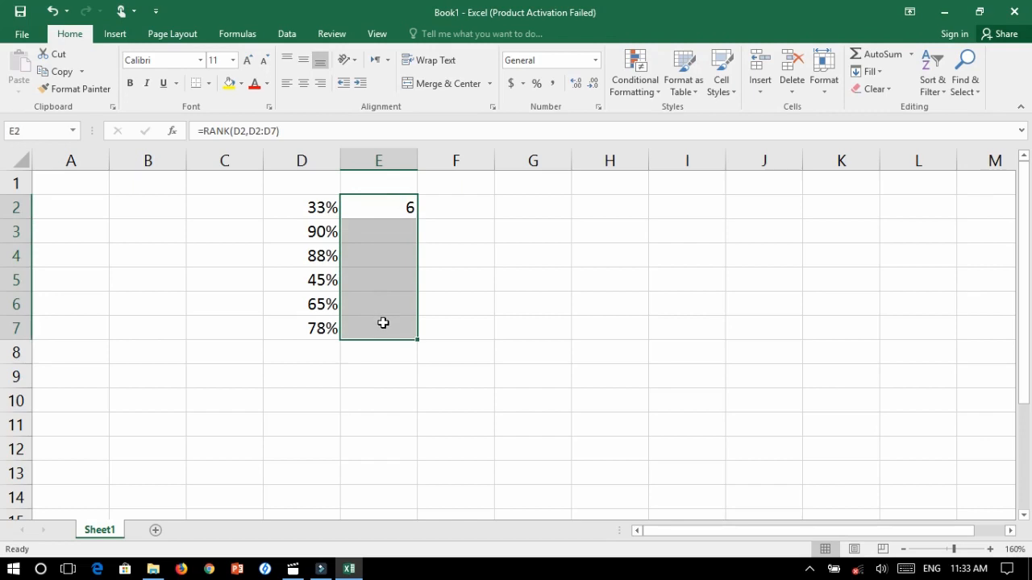
pyautogui.hotkey('ctrl', 'd')
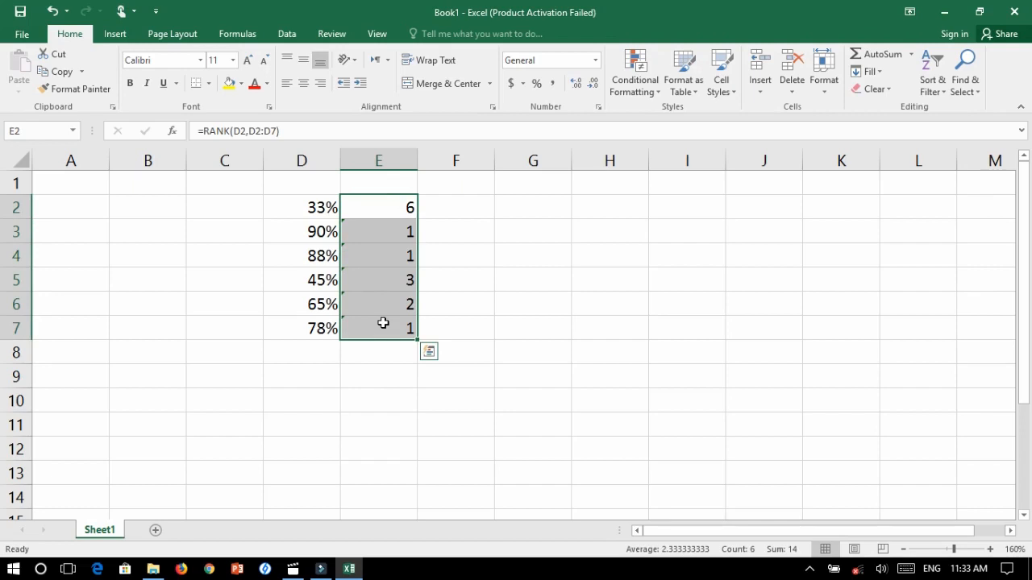
pyautogui.click(468, 319)
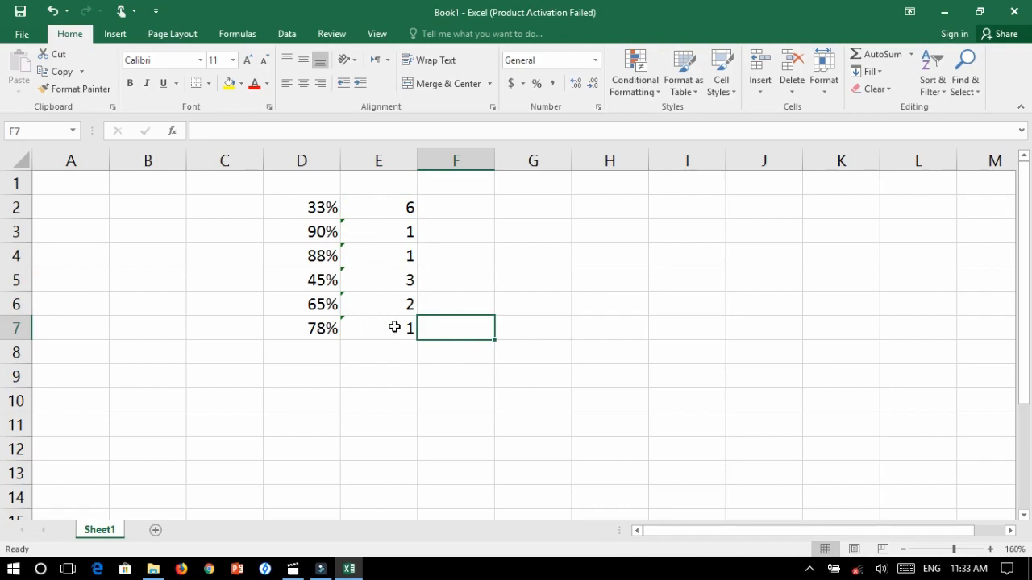
pyautogui.hotkey('ctrl', 'z')
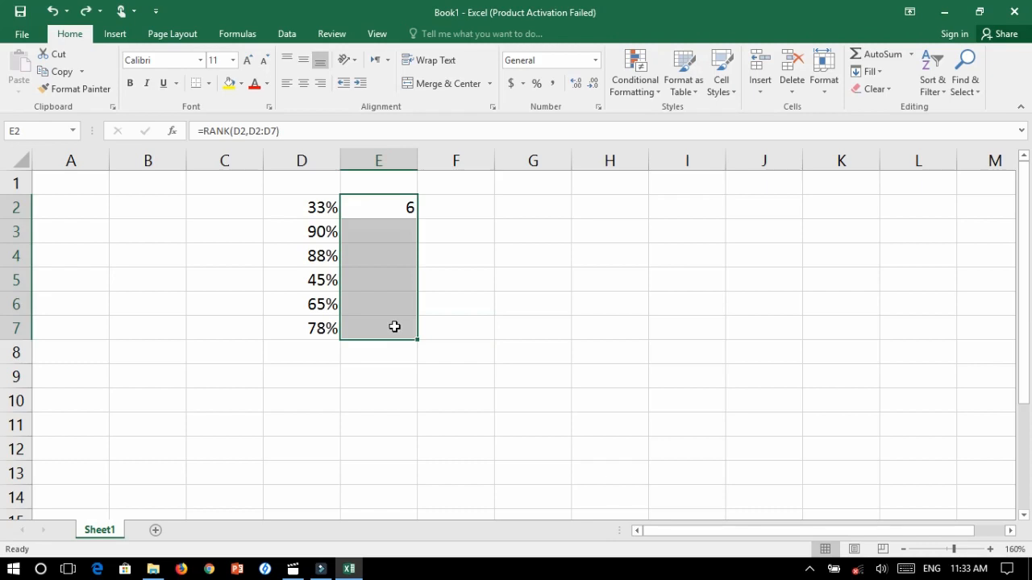
# Recheck the references in E2's formula and retry filling it down through E7, undoing that fill
pyautogui.click(407, 206)
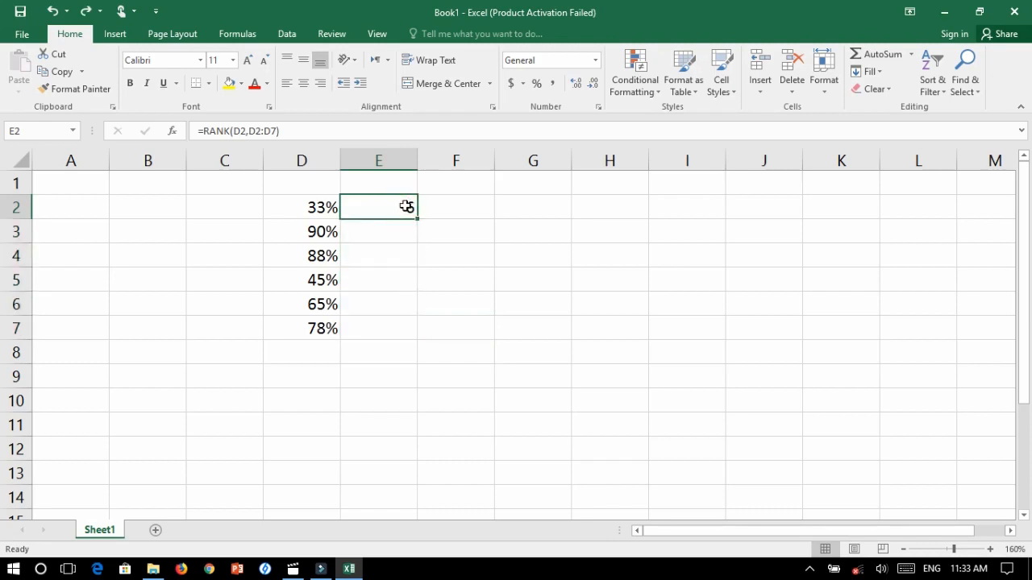
pyautogui.doubleClick(407, 207)
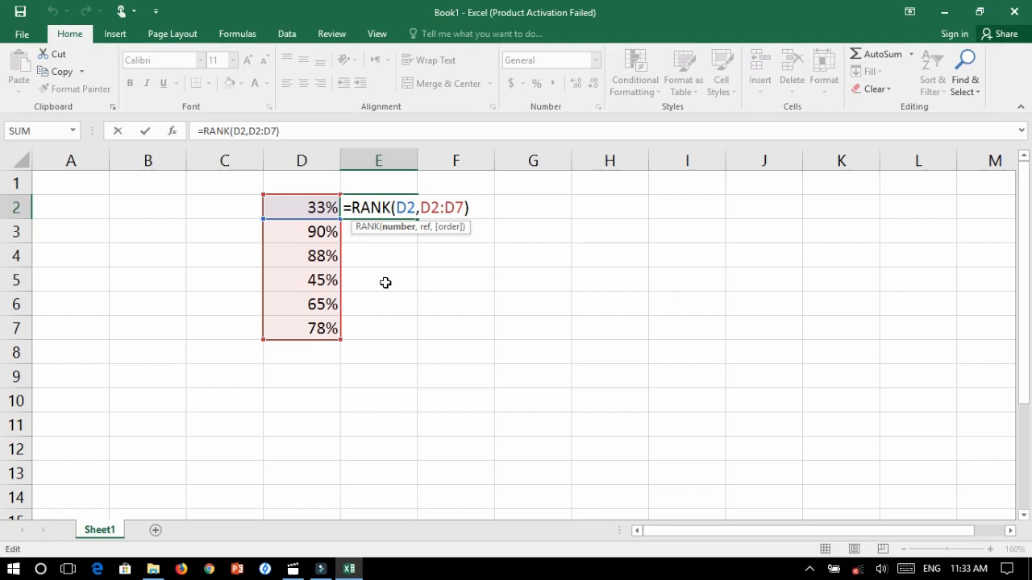
pyautogui.press('Return')
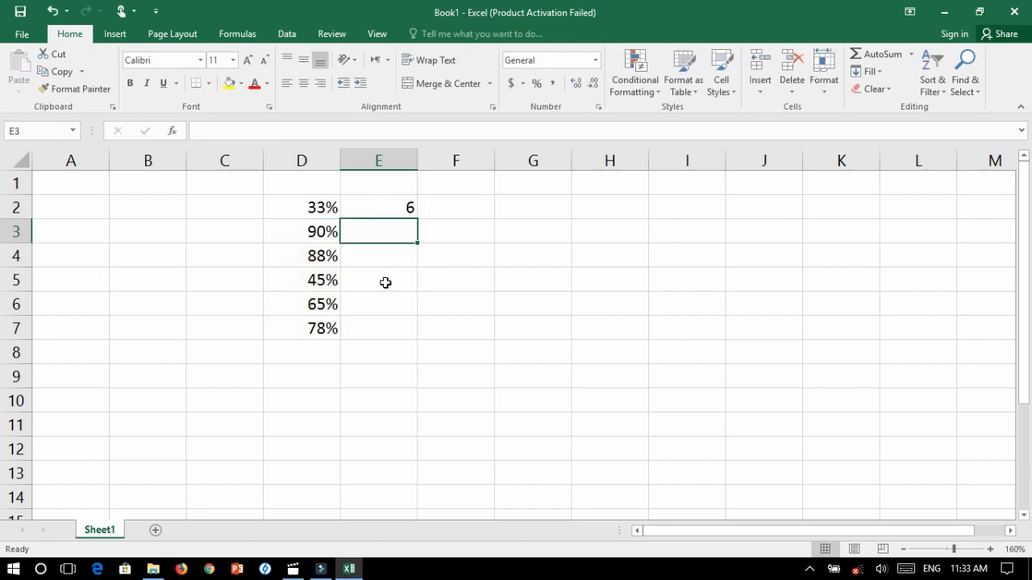
pyautogui.moveTo(398, 208); pyautogui.dragTo(389, 323)
pyautogui.hotkey('ctrl', 'd')
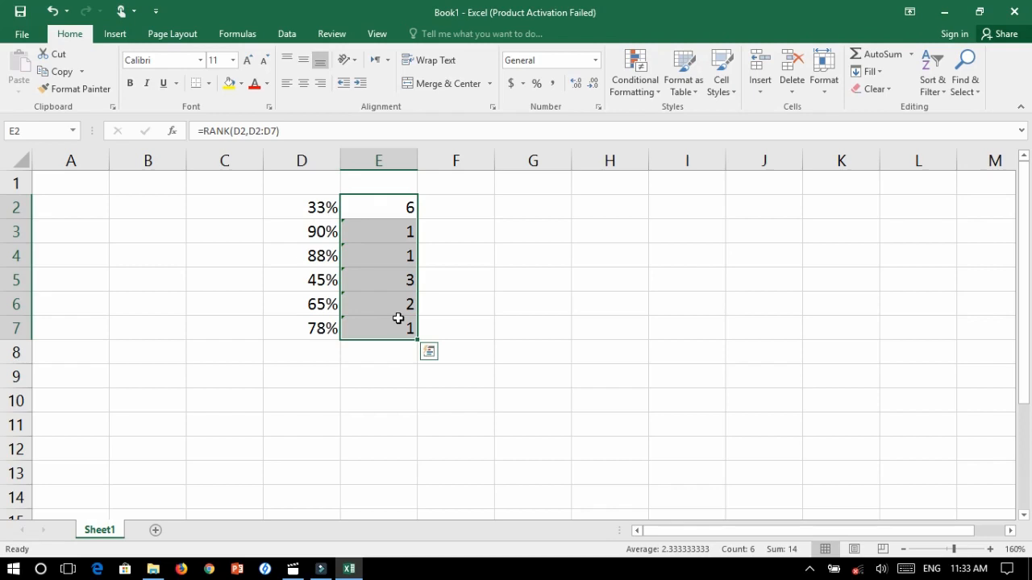
pyautogui.press('Delete')
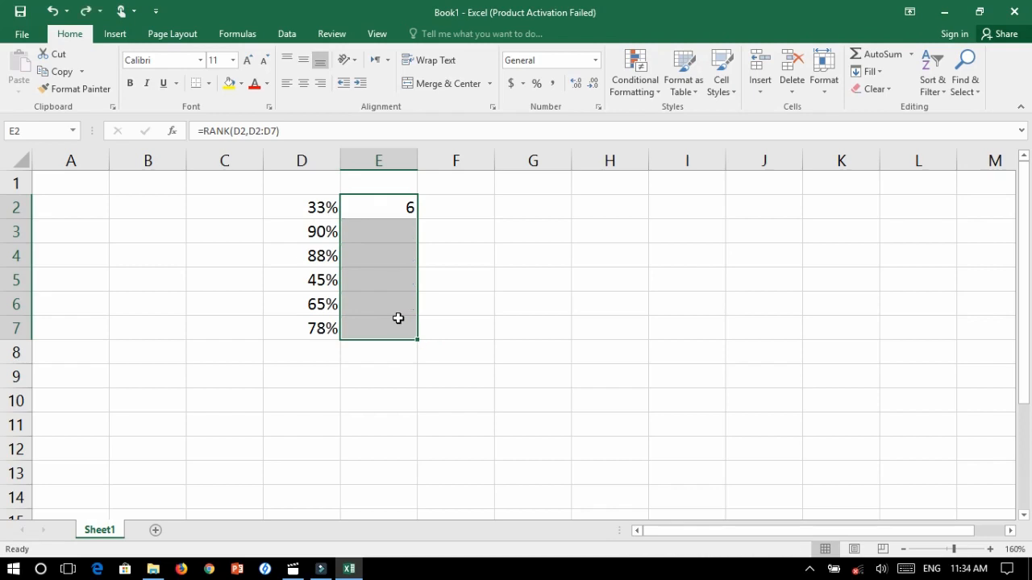
# Make the reference range in E2's formula absolute so it reads =RANK(D2,$D$2:$D$7)
pyautogui.doubleClick(408, 206)
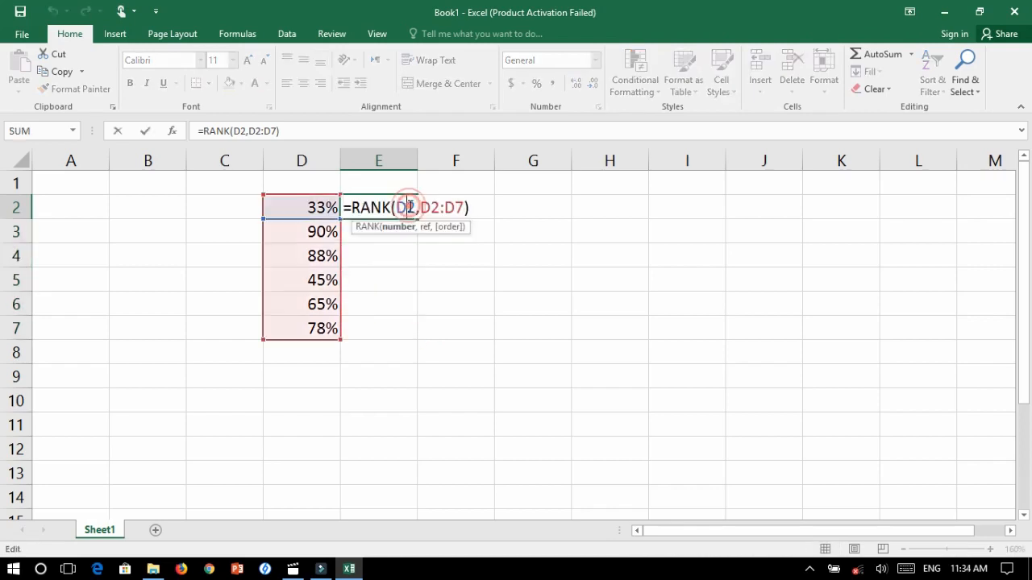
pyautogui.click(422, 211)
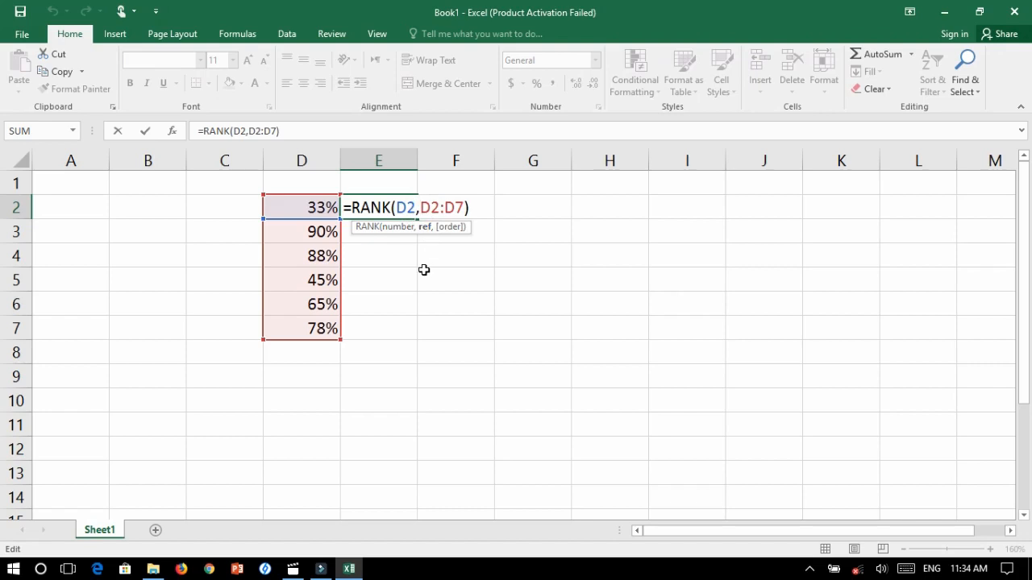
pyautogui.write('$')
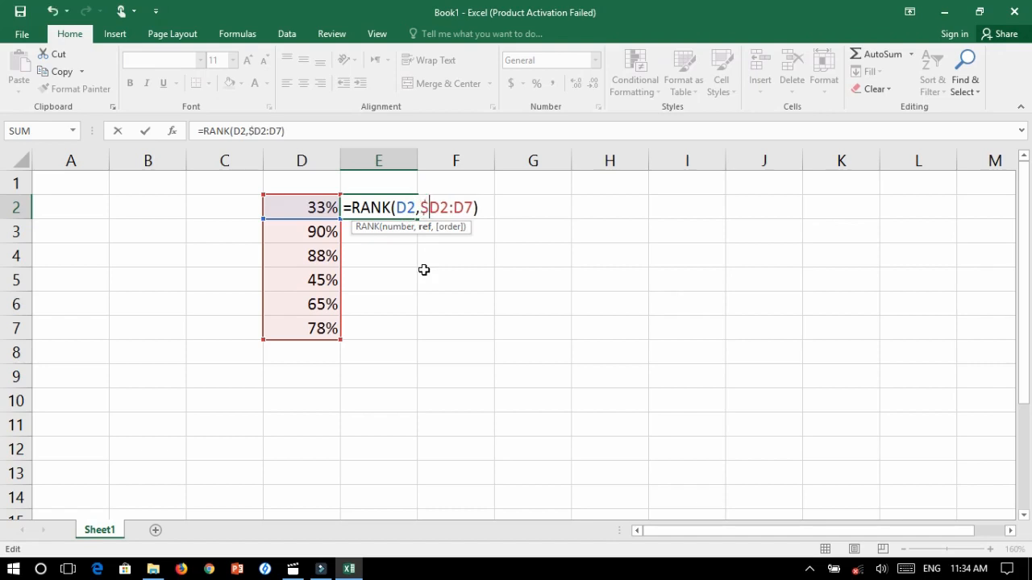
pyautogui.click(438, 208)
pyautogui.write('$')
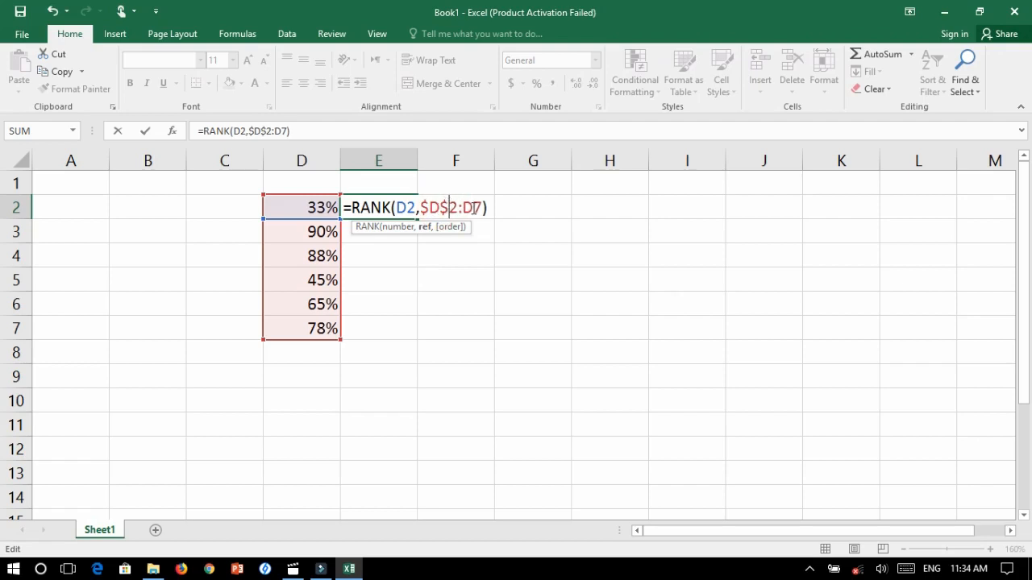
pyautogui.click(462, 208)
pyautogui.write('$')
pyautogui.click(482, 207)
pyautogui.write('$D$')
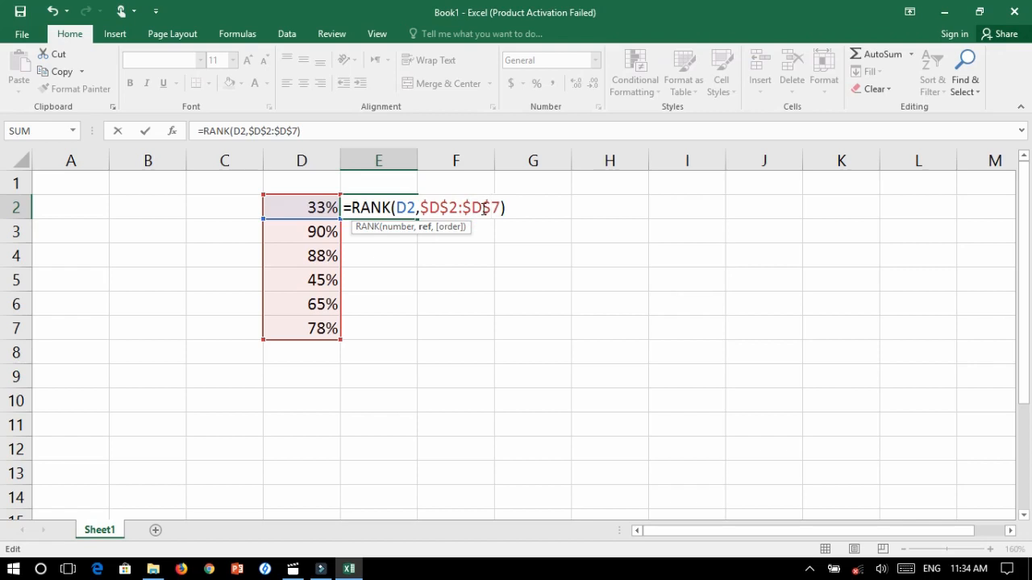
pyautogui.press('Return')
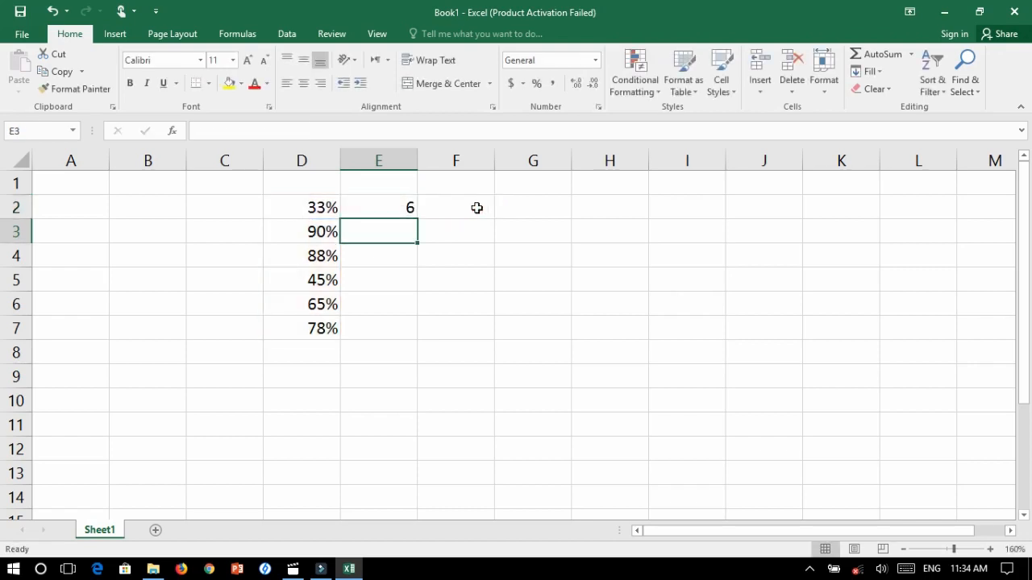
# Fill the absolute-range RANK formula from E2 down through E7
pyautogui.moveTo(405, 207); pyautogui.dragTo(390, 324)
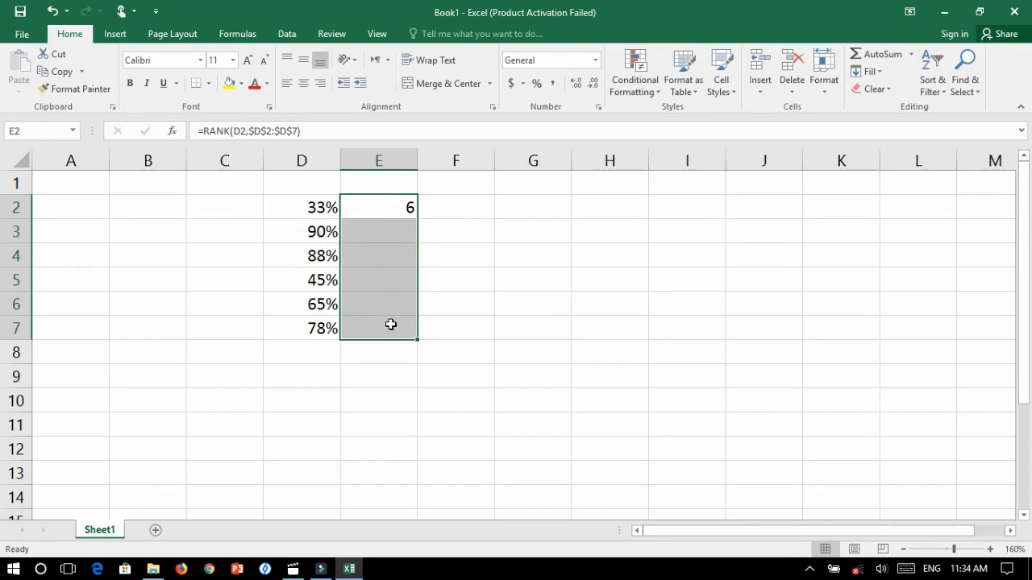
pyautogui.hotkey('ctrl', 'd')
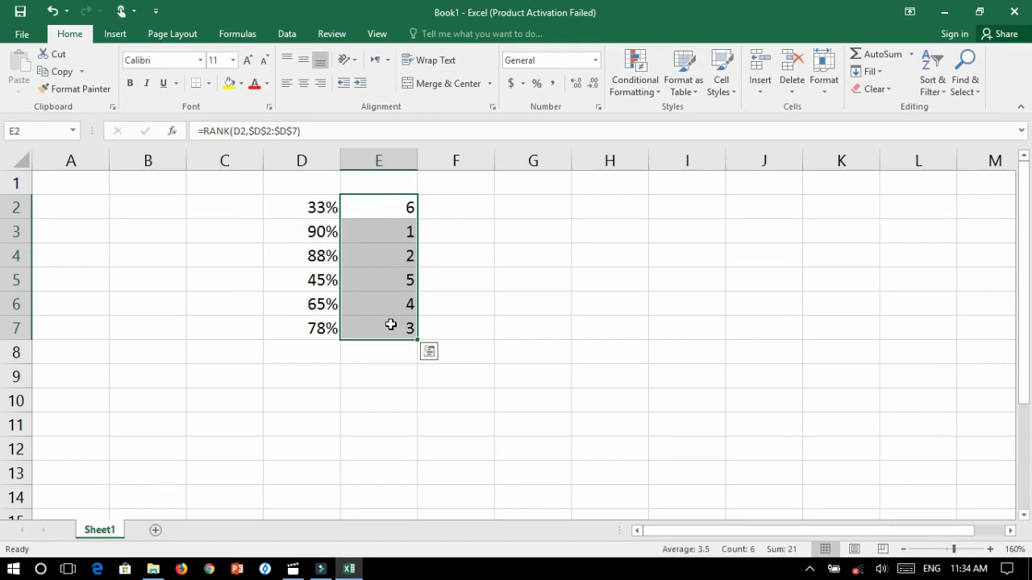
pyautogui.click(533, 377)
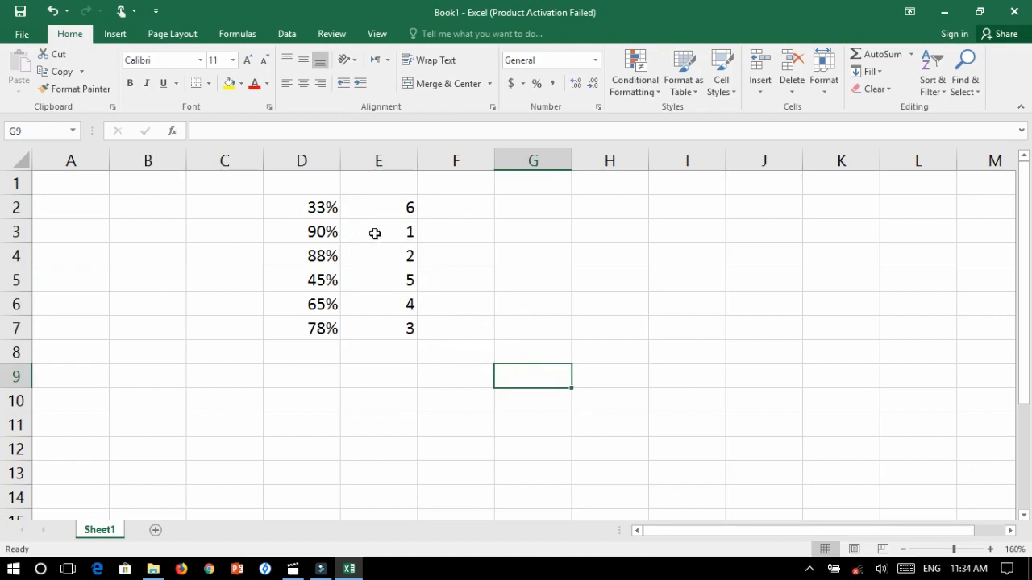
pyautogui.click(397, 205)
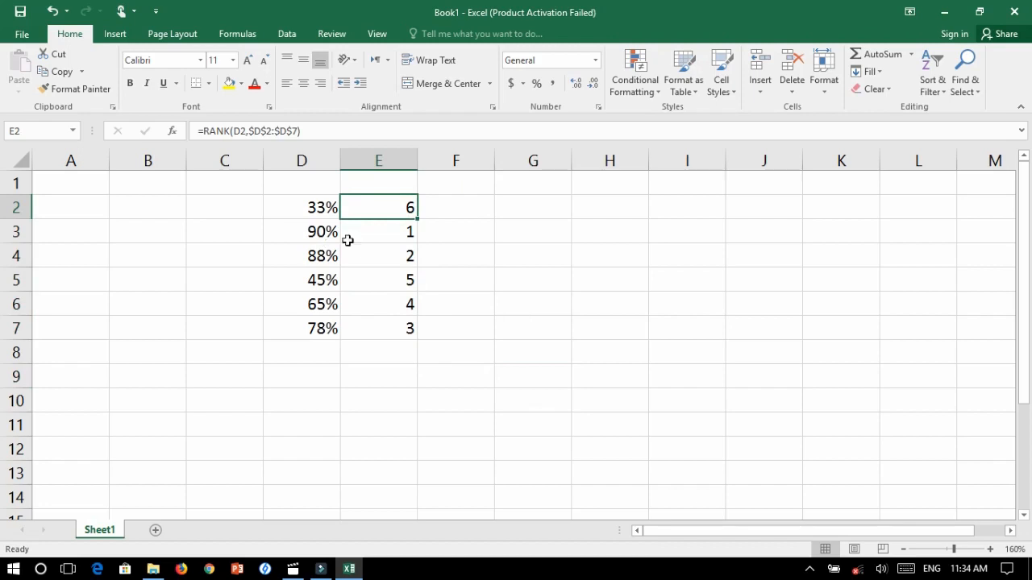
pyautogui.click(396, 233)
pyautogui.click(317, 256)
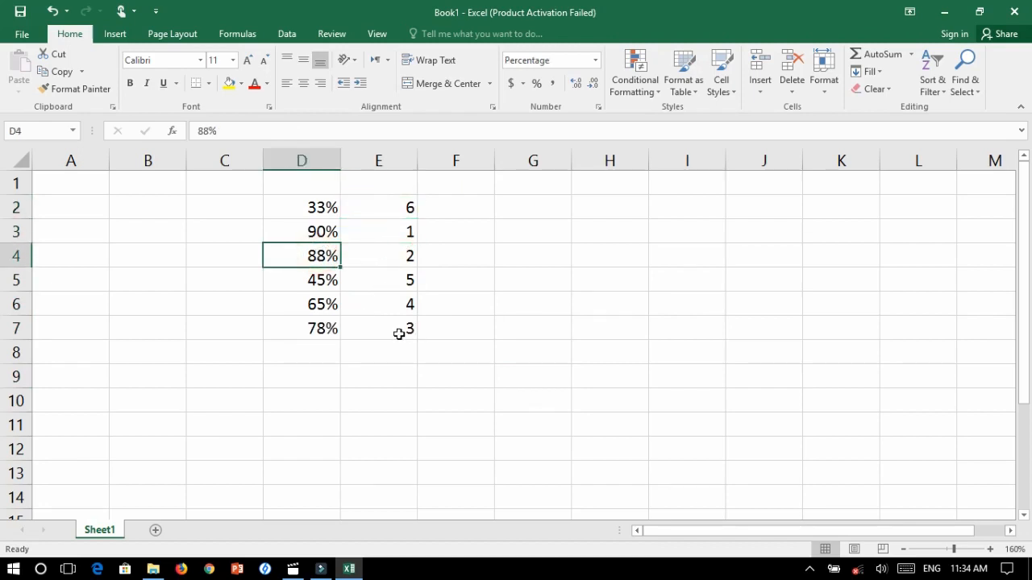
pyautogui.click(301, 207)
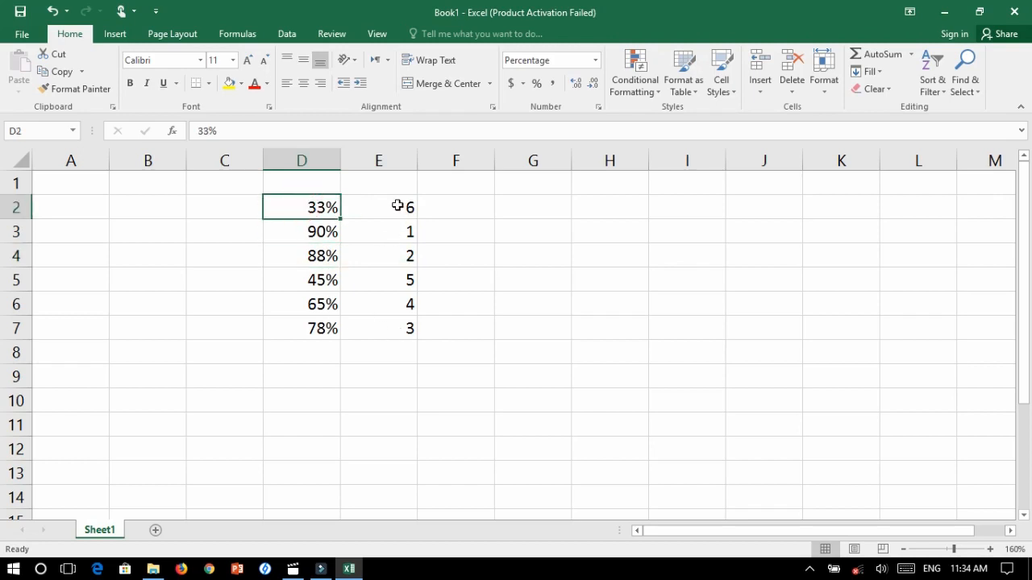
pyautogui.click(309, 231)
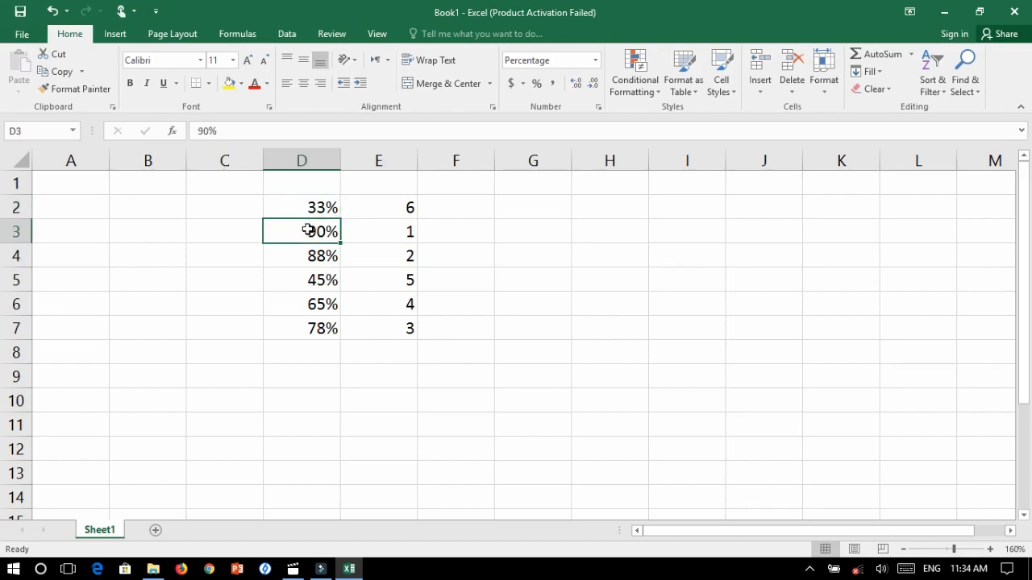
# Sort the ranks in E2:E7 from smallest to largest, expanding the selection to include the adjacent percentages
pyautogui.click(383, 204)
pyautogui.moveTo(383, 204); pyautogui.dragTo(384, 330)
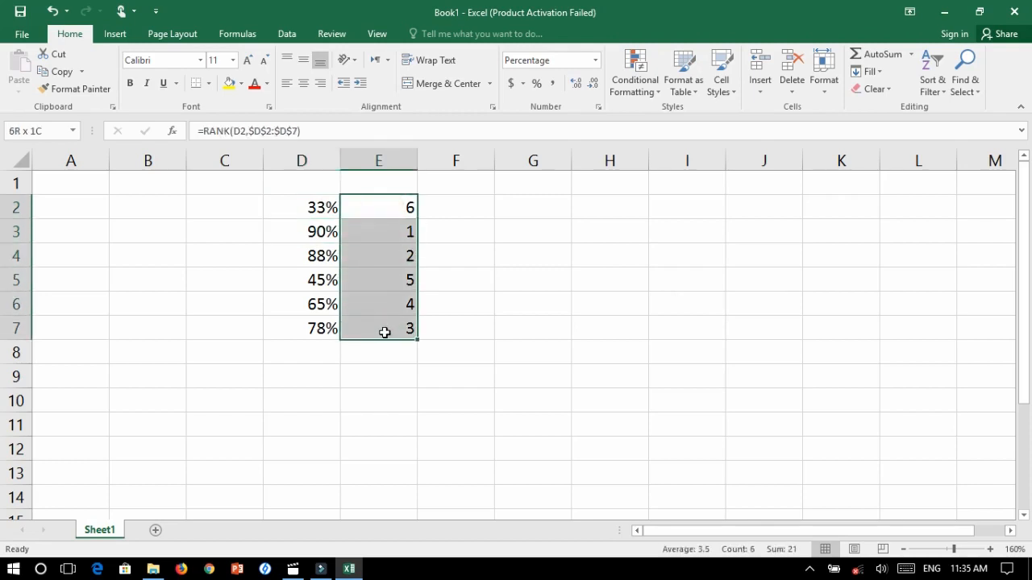
pyautogui.click(939, 95)
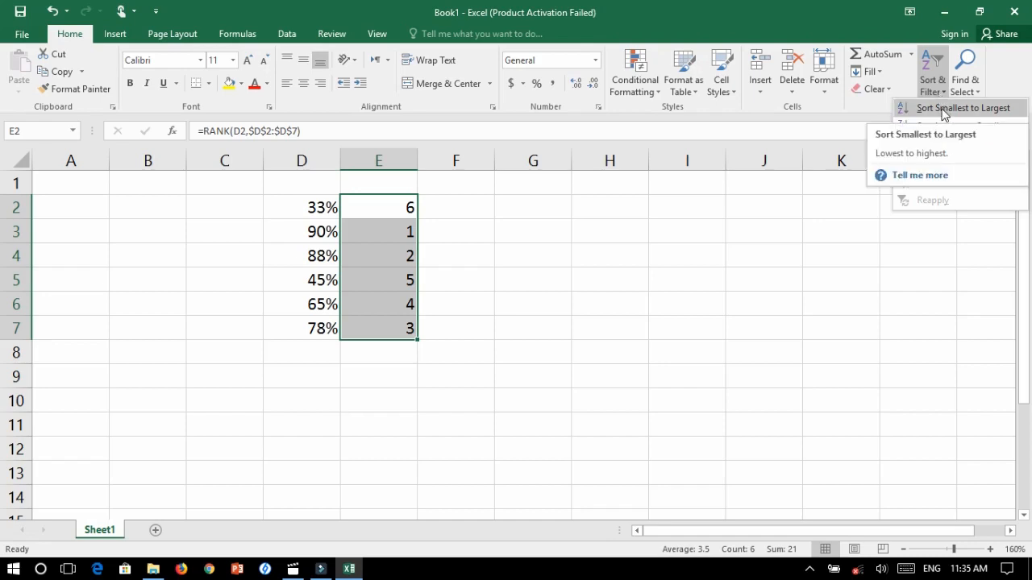
pyautogui.click(944, 112)
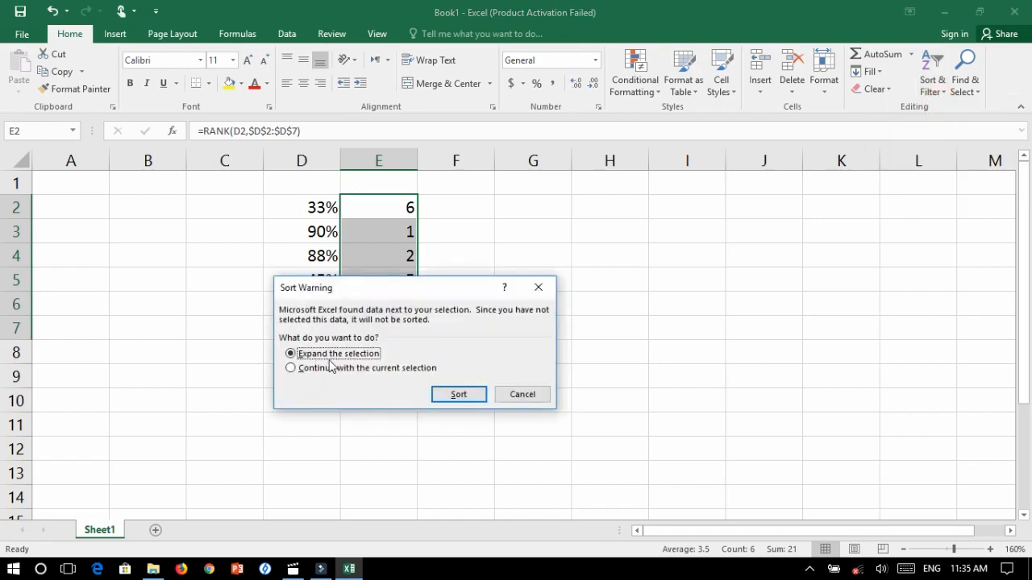
pyautogui.click(461, 395)
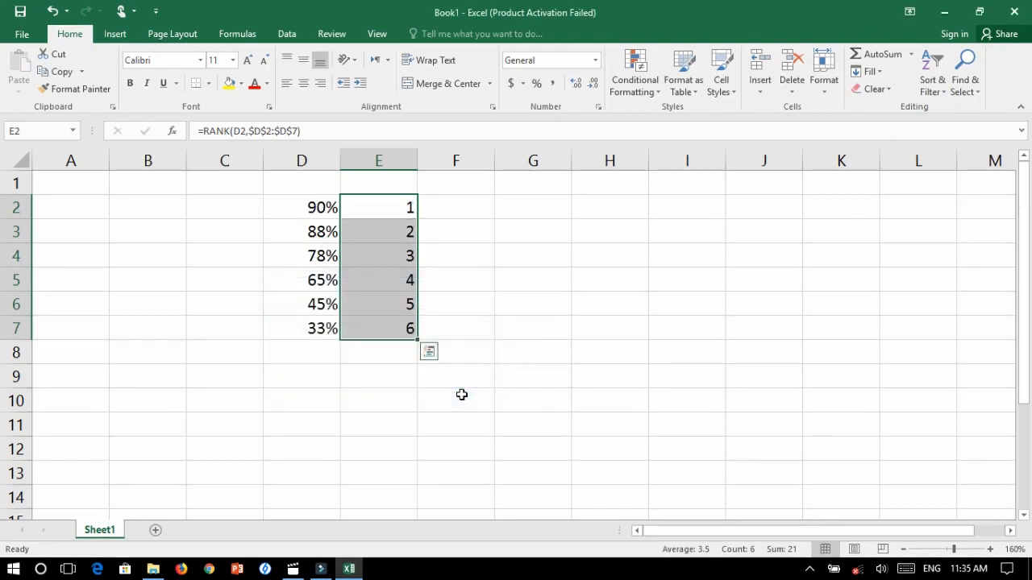
pyautogui.click(532, 346)
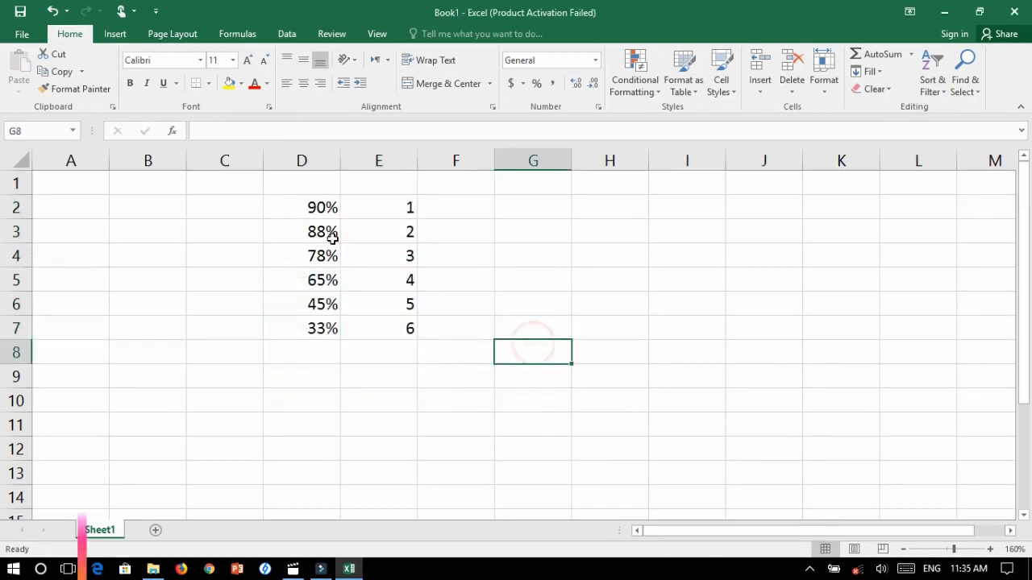
pyautogui.click(290, 208)
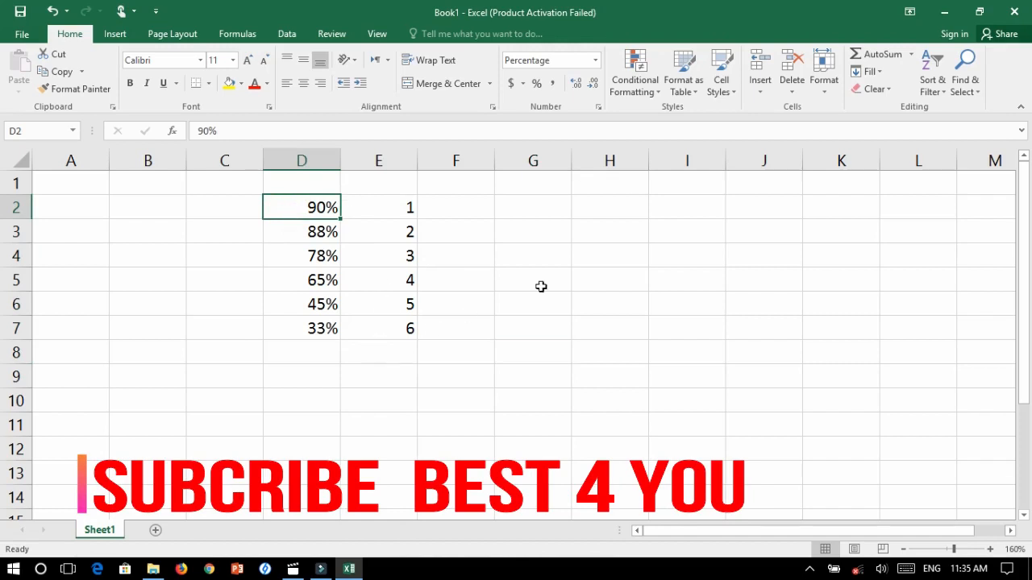
pyautogui.click(671, 214)
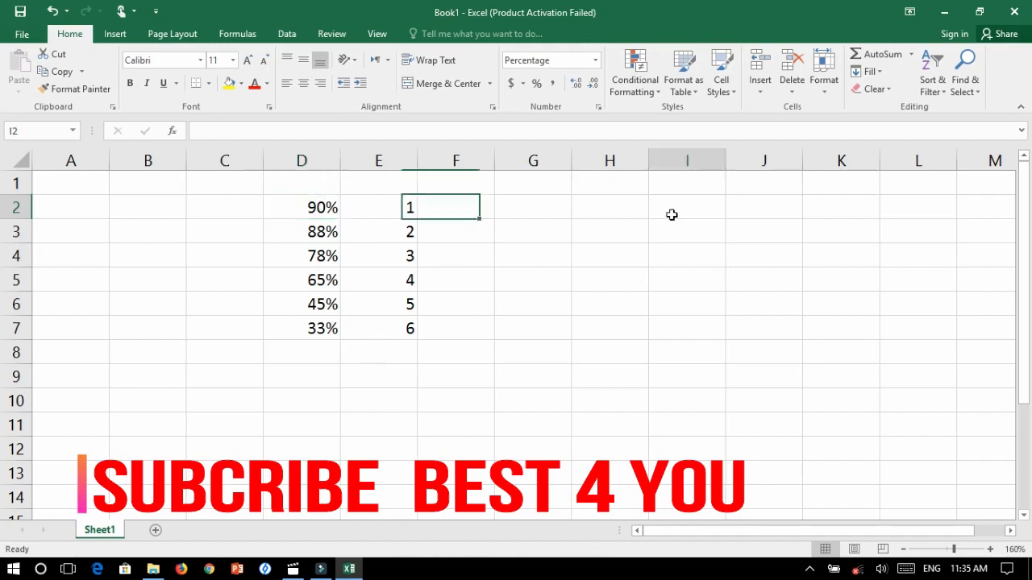
# Enter the text "rank" in cell G6
pyautogui.click(556, 307)
pyautogui.write('ran')
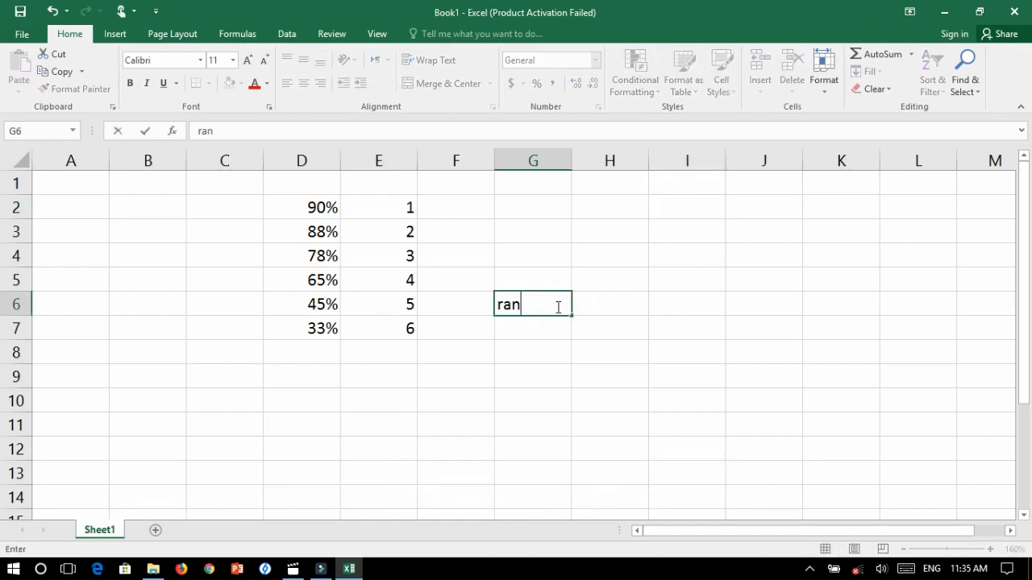
pyautogui.write('d')
pyautogui.press('BackSpace')
pyautogui.write('k')
pyautogui.click(514, 349)
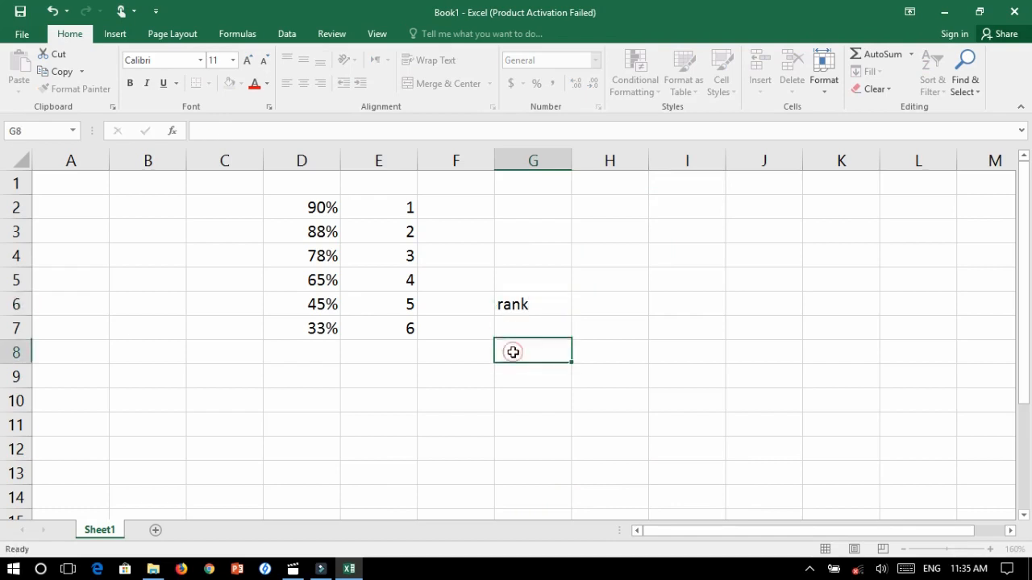
pyautogui.click(515, 312)
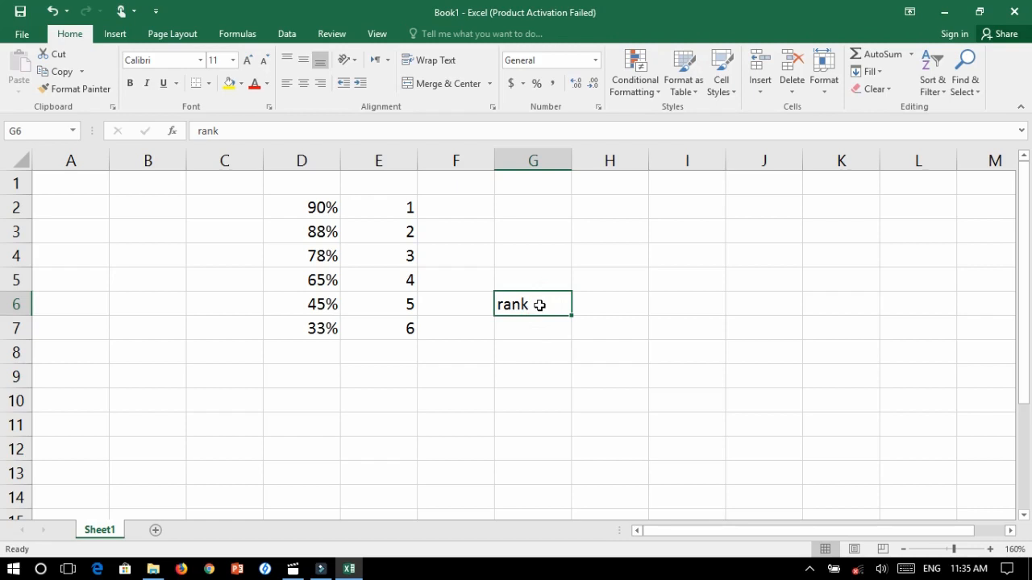
pyautogui.click(498, 346)
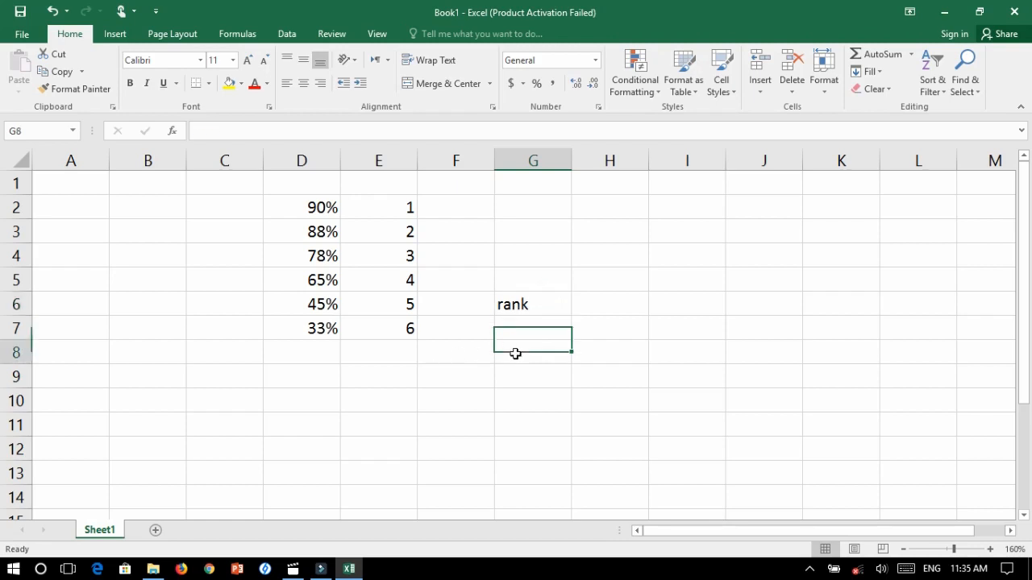
pyautogui.click(609, 307)
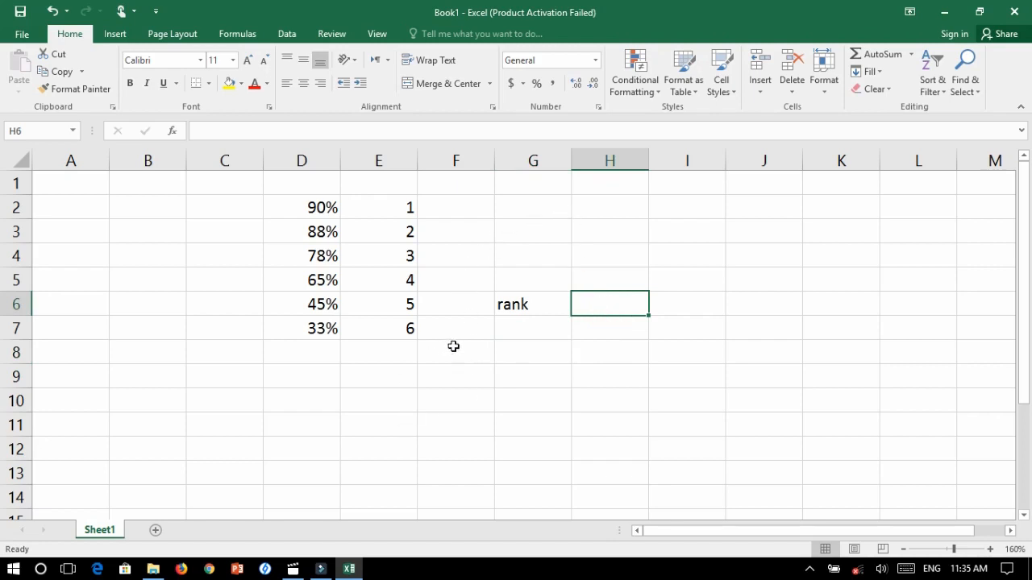
# Clear the text from cell G6 and leave the cell
pyautogui.click(525, 305)
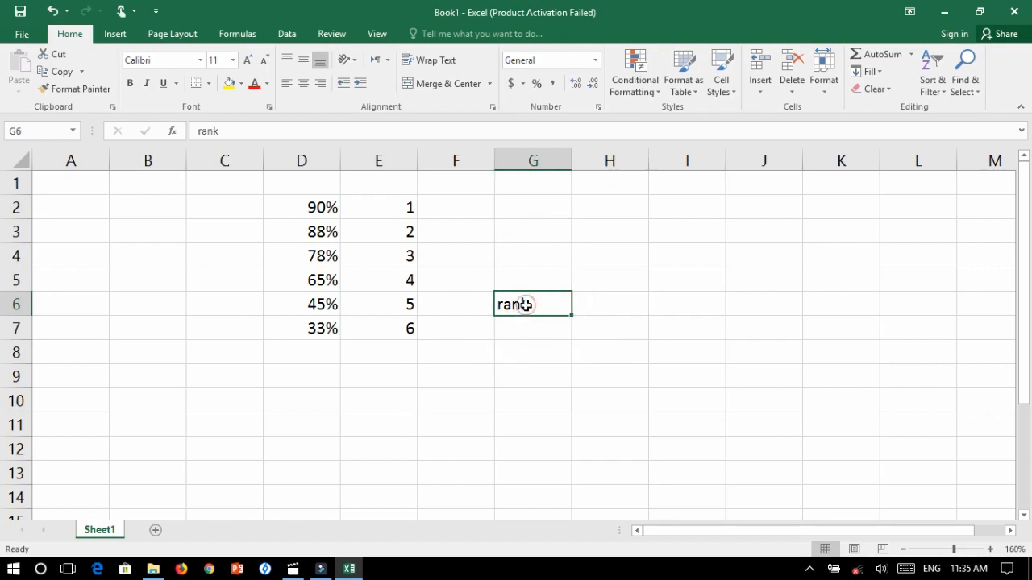
pyautogui.press('BackSpace')
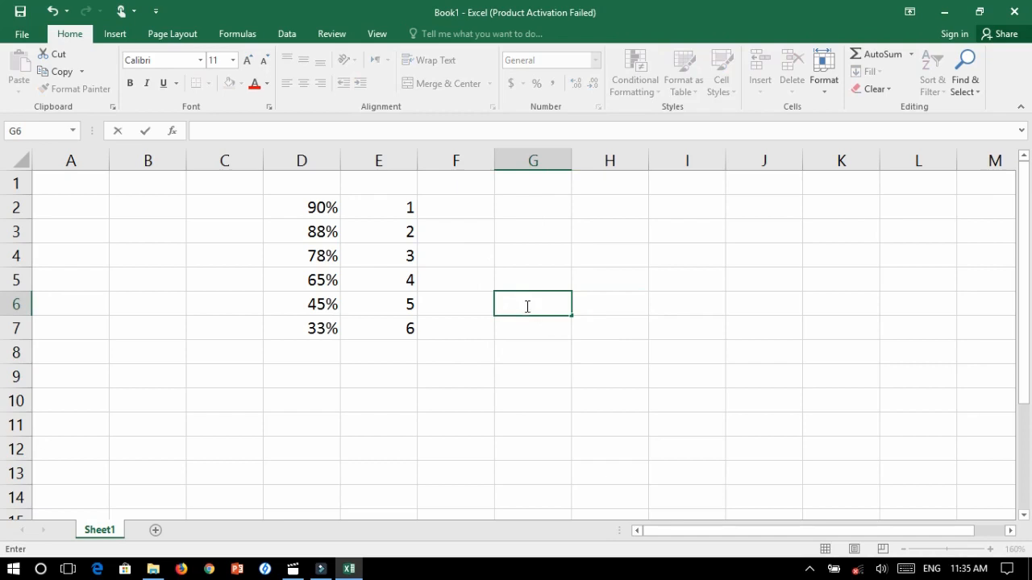
pyautogui.click(511, 410)
pyautogui.click(511, 416)
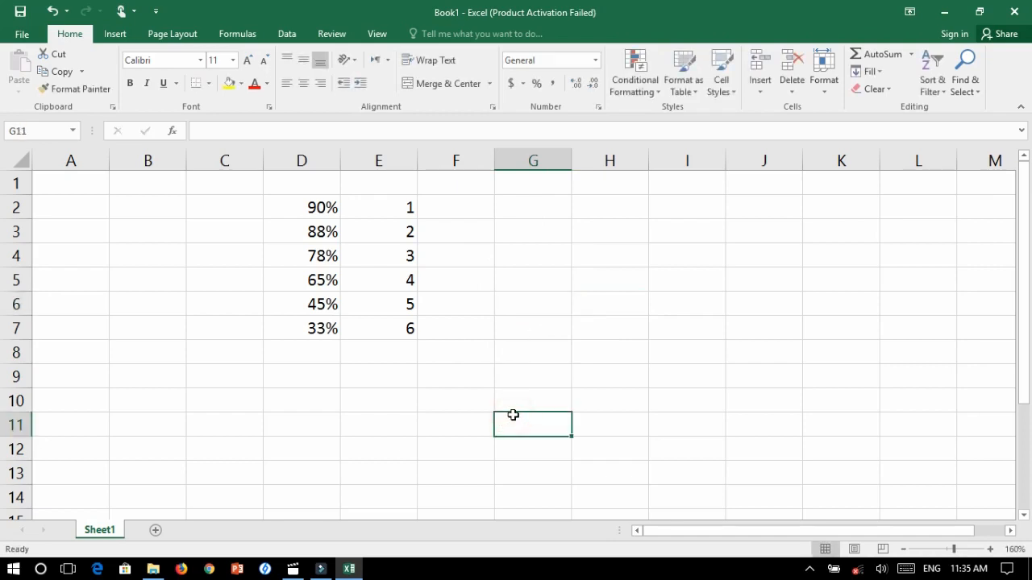
pyautogui.click(449, 425)
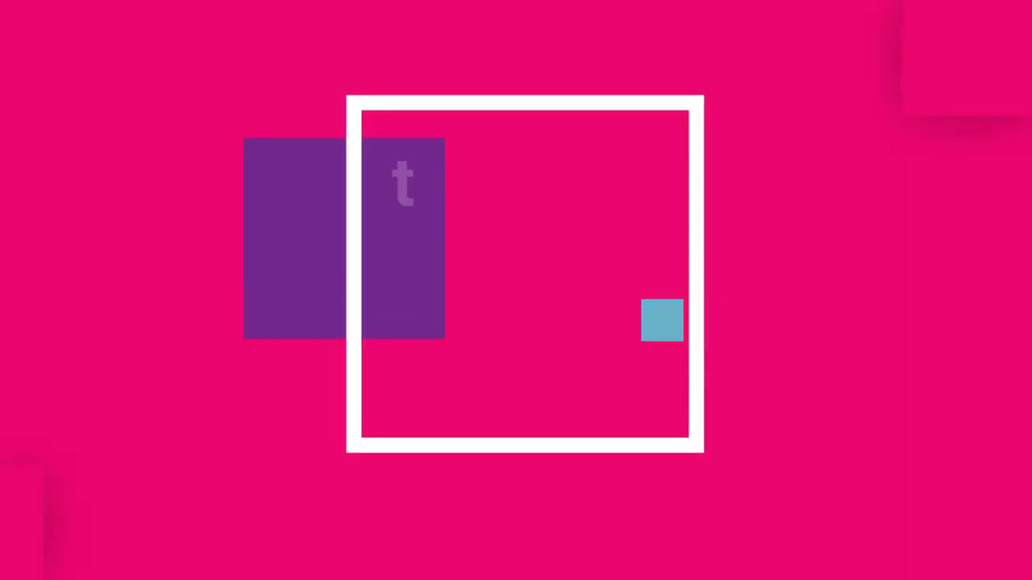